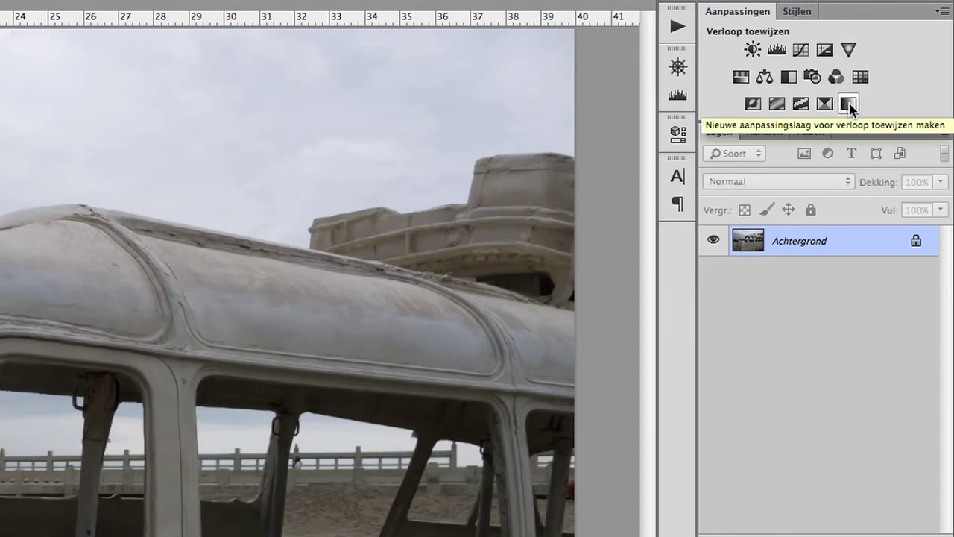
Add a Gradient Map adjustment layer ('Verloop toewijzen 1') above the beach bus photo
left_click(848, 104)
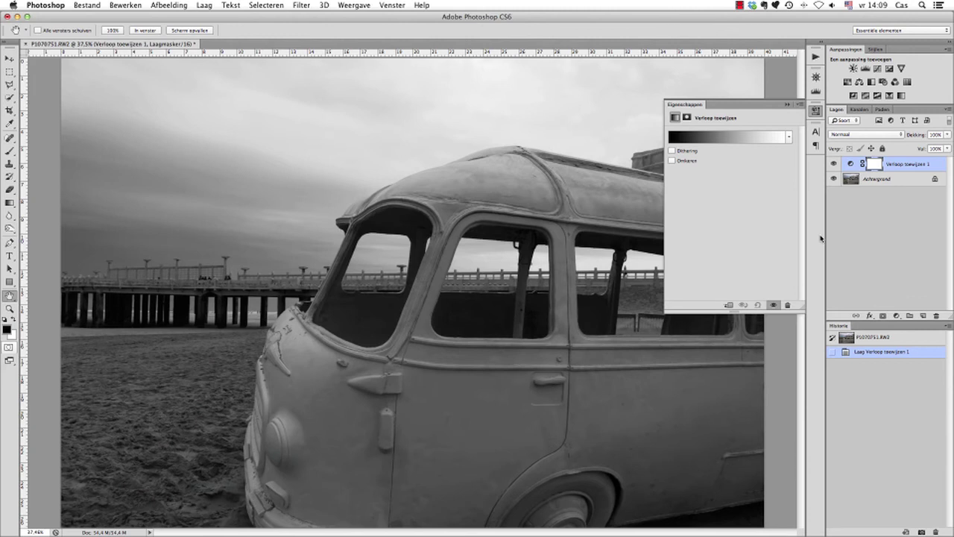
Set the gradient map to the Foreground to Background black-to-white preset and close Properties
left_click(742, 140)
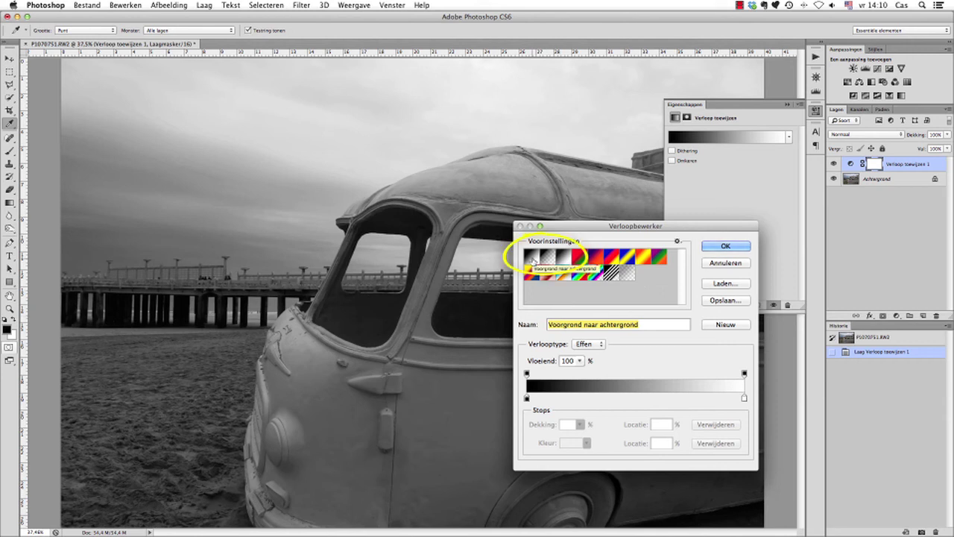
left_click(565, 259)
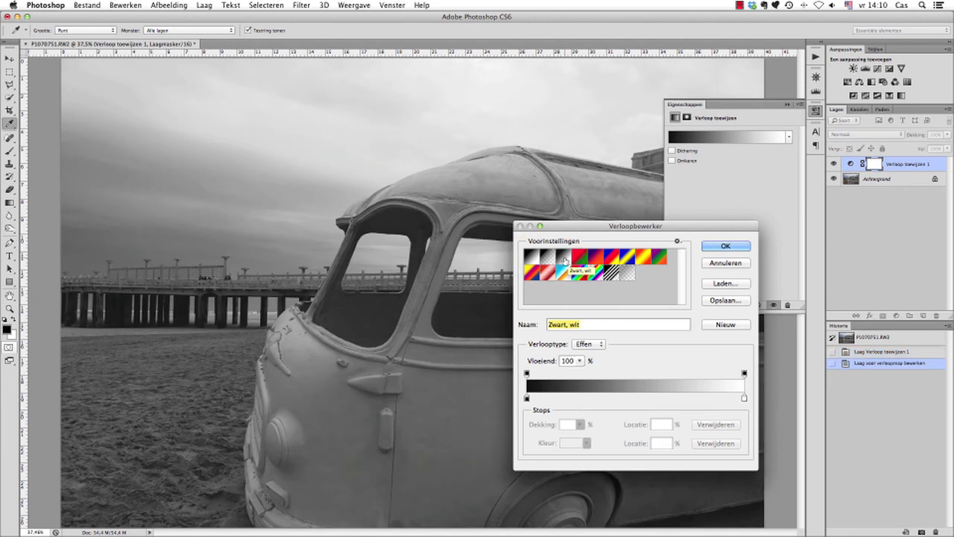
left_click(535, 257)
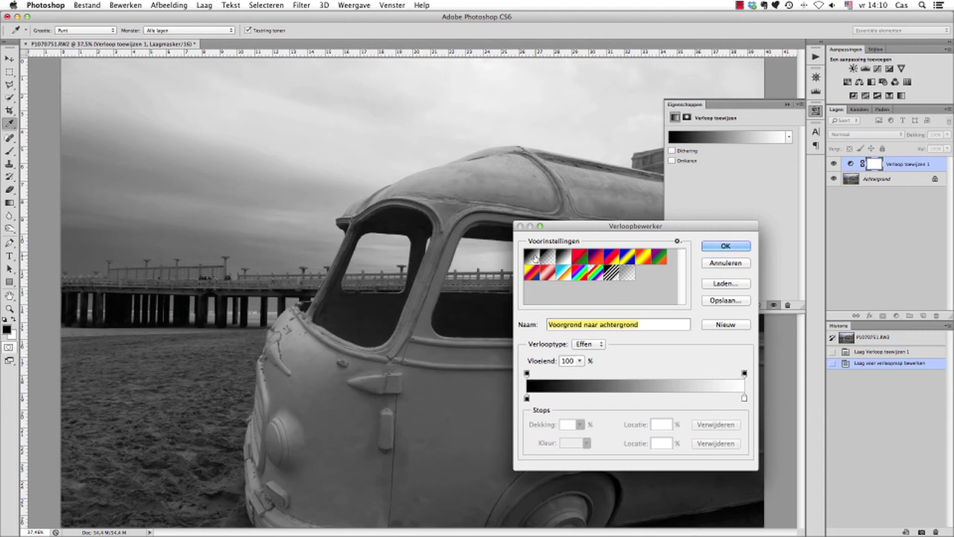
left_click(721, 247)
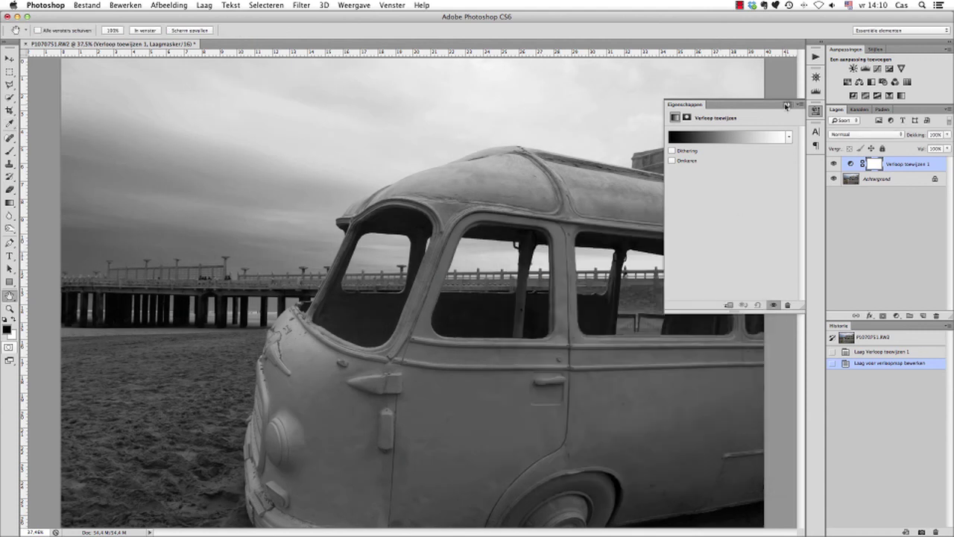
left_click(785, 106)
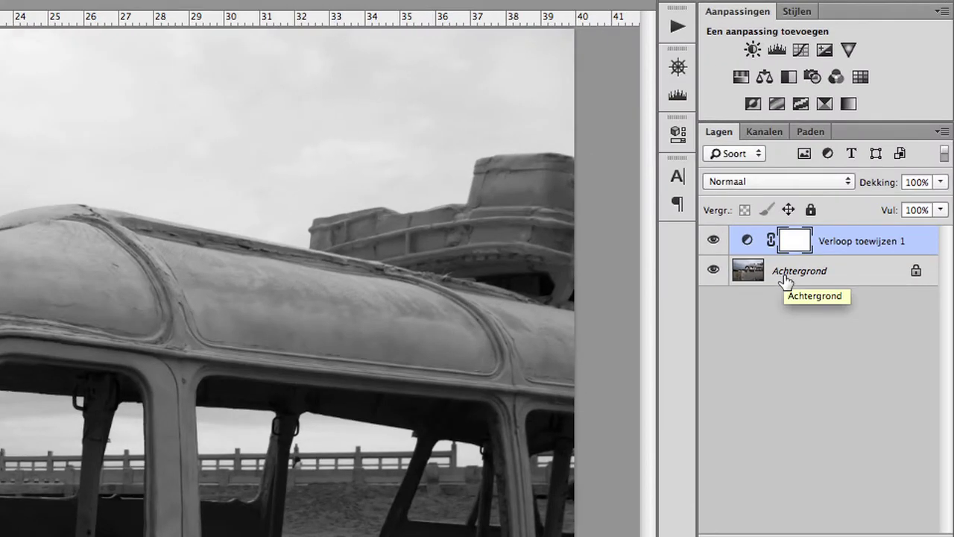
Apply Shadows/Highlights to the Achtergrond layer: shadows 8%, highlights 21%, midtone contrast +31
left_click(787, 278)
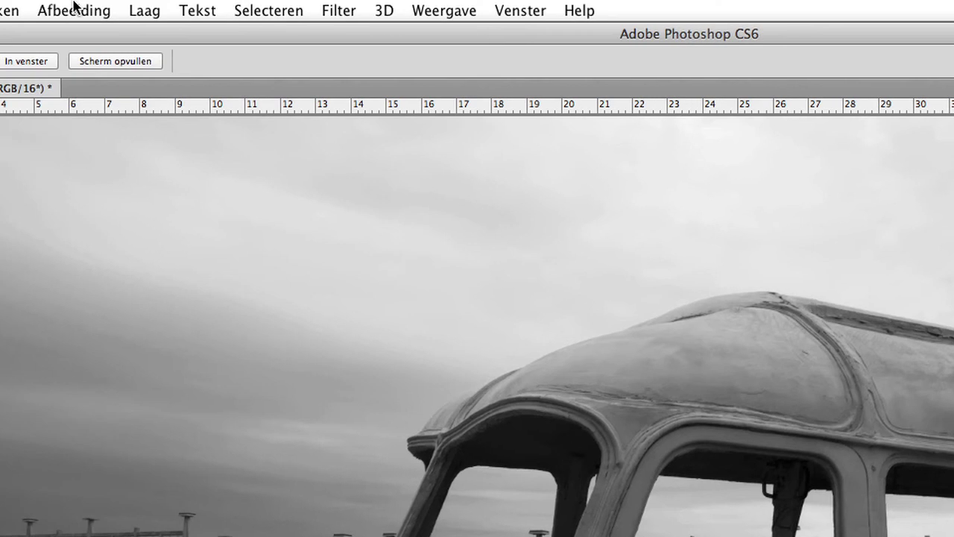
left_click(74, 9)
mouse_move(96, 72)
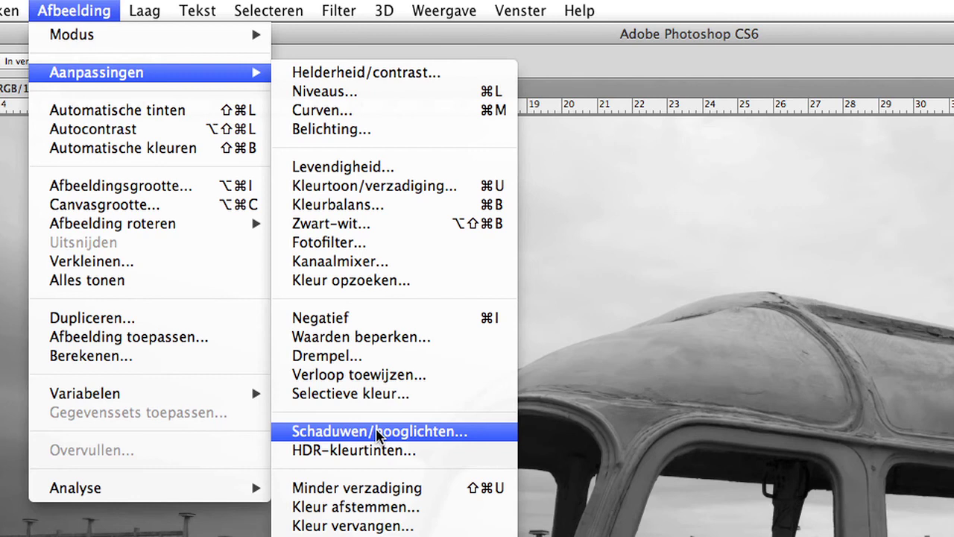
left_click(376, 430)
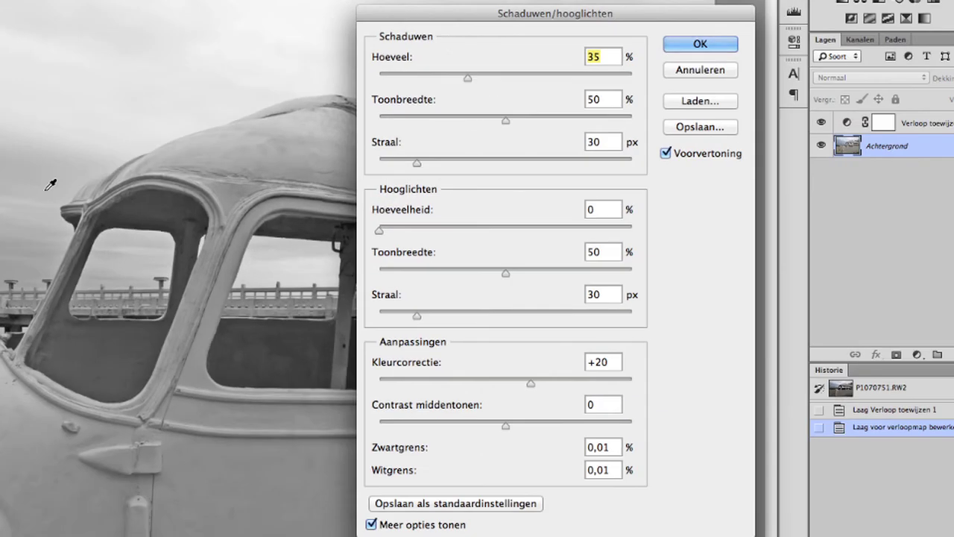
left_click(400, 77)
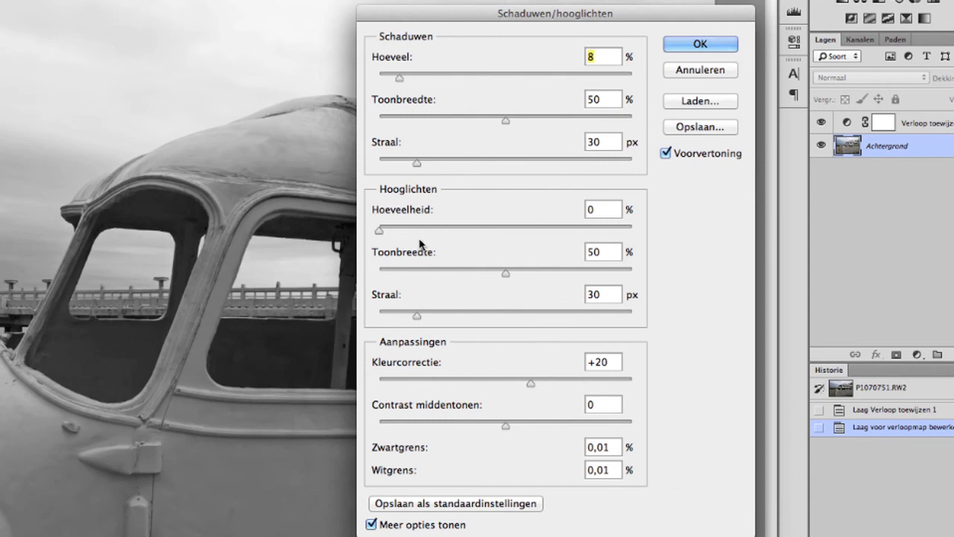
left_click(432, 228)
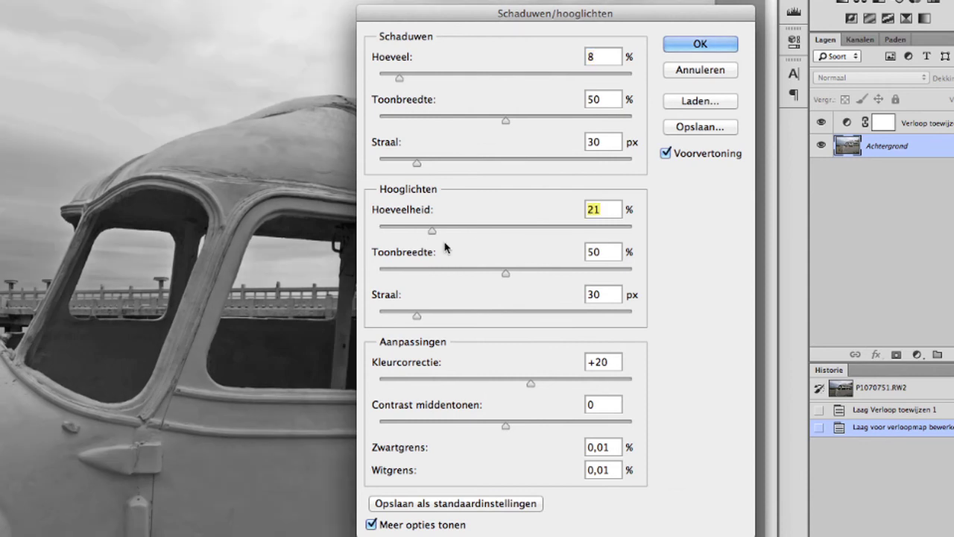
left_click(544, 424)
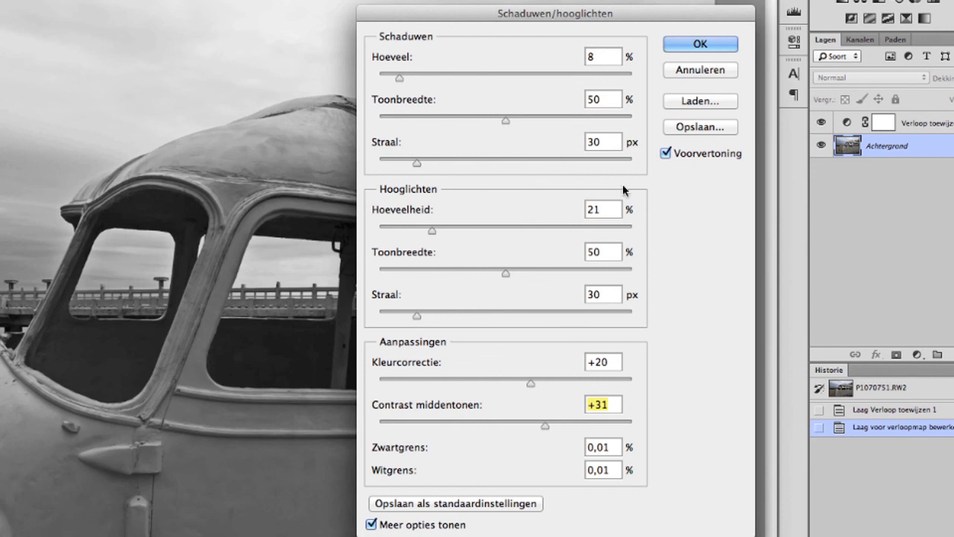
left_click(698, 45)
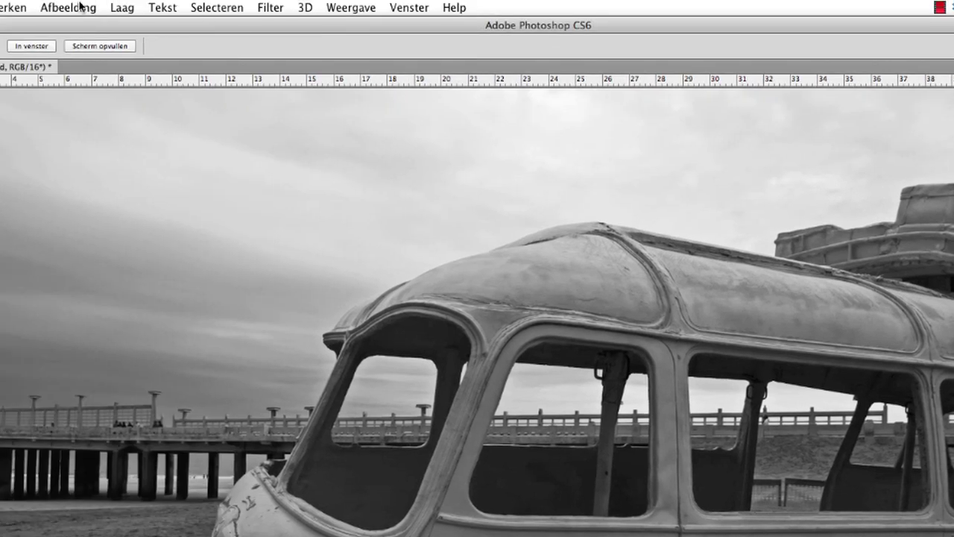
Undo the Shadows/Highlights edit via History and reselect the Achtergrond layer
left_click(80, 7)
mouse_move(85, 55)
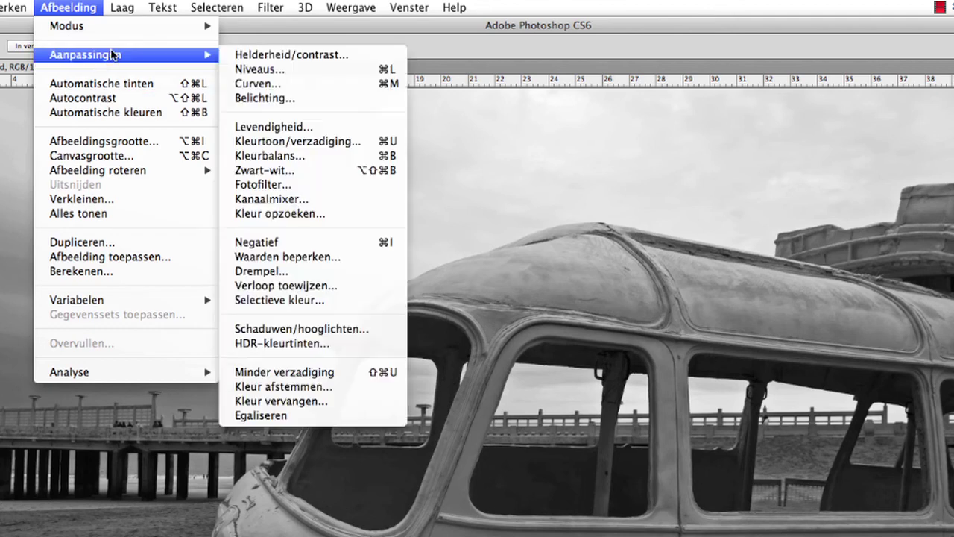
left_click(343, 328)
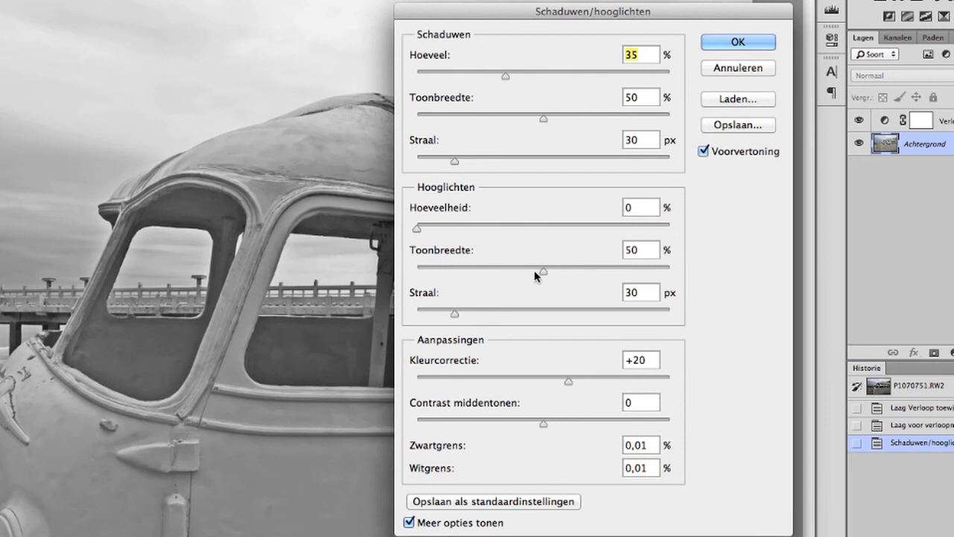
left_click(762, 69)
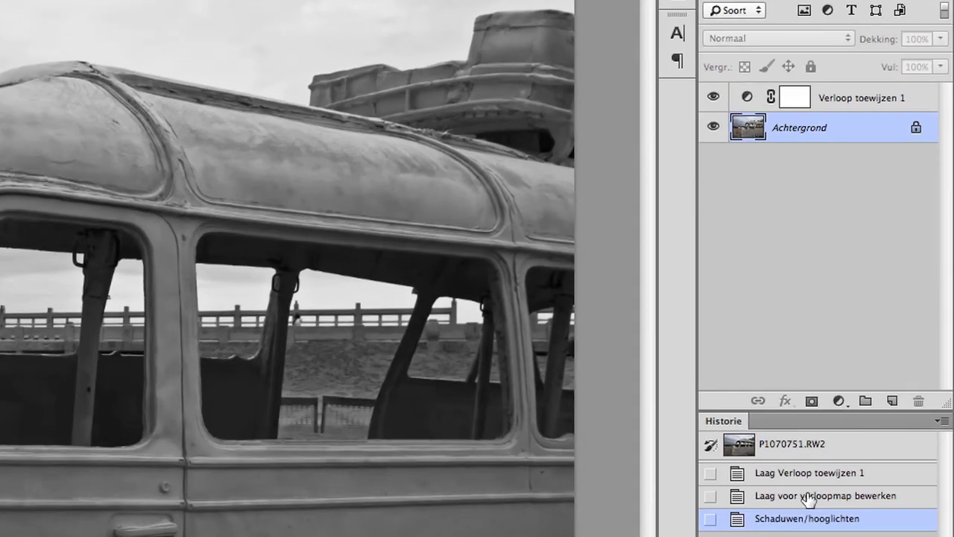
left_click(808, 496)
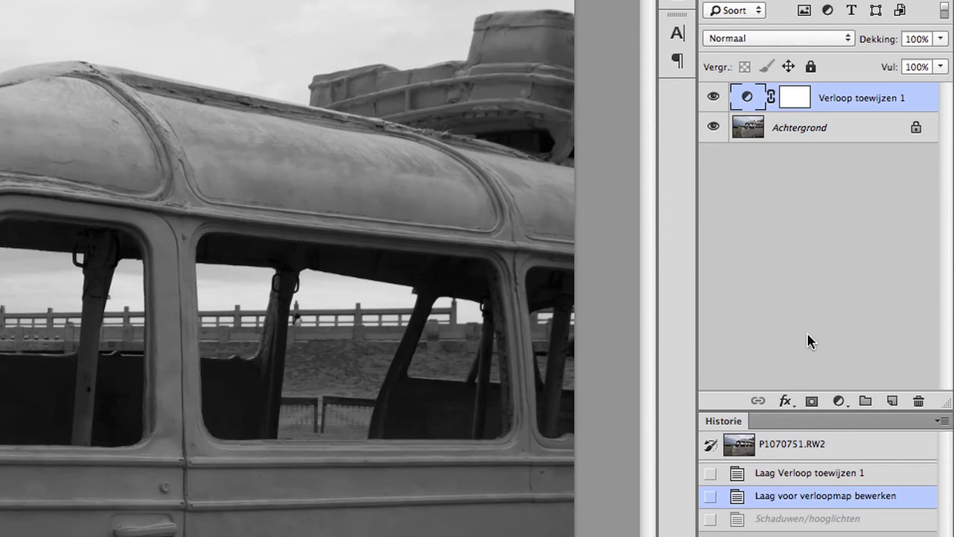
left_click(776, 137)
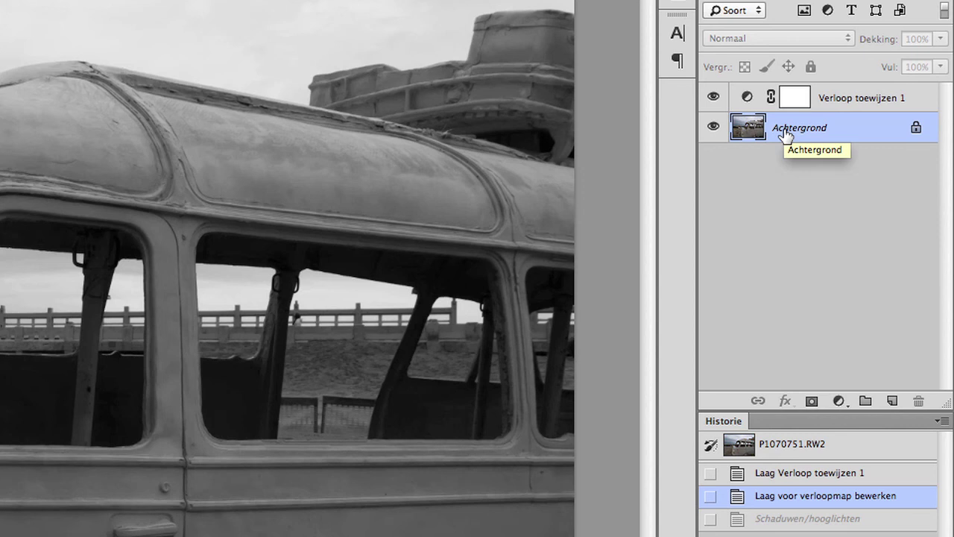
Convert the Achtergrond layer into a smart object, now named Laag 2
right_click(785, 134)
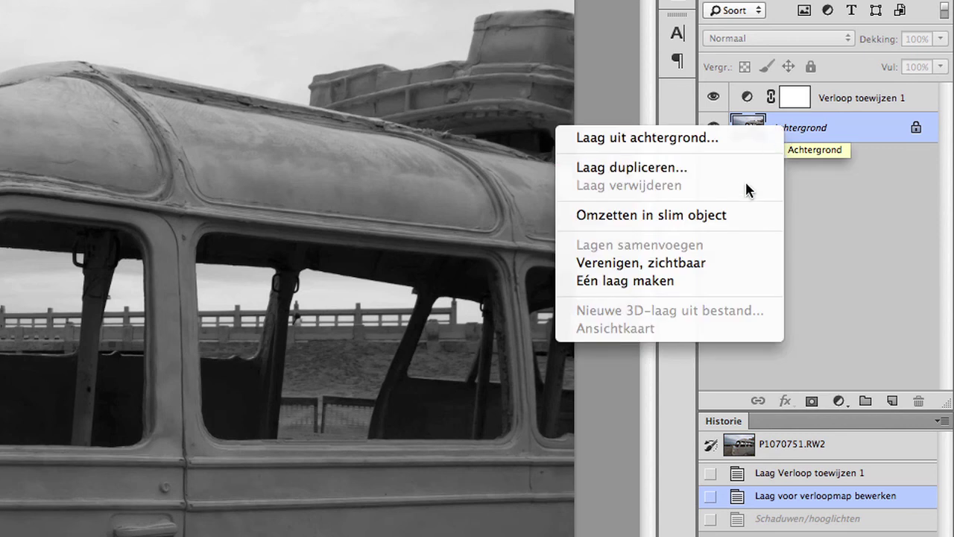
left_click(719, 216)
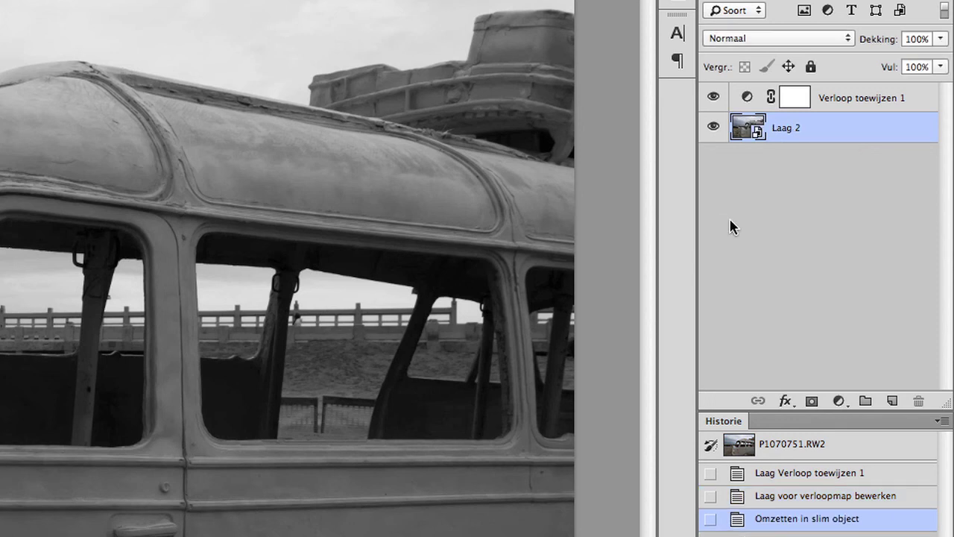
left_click(749, 132)
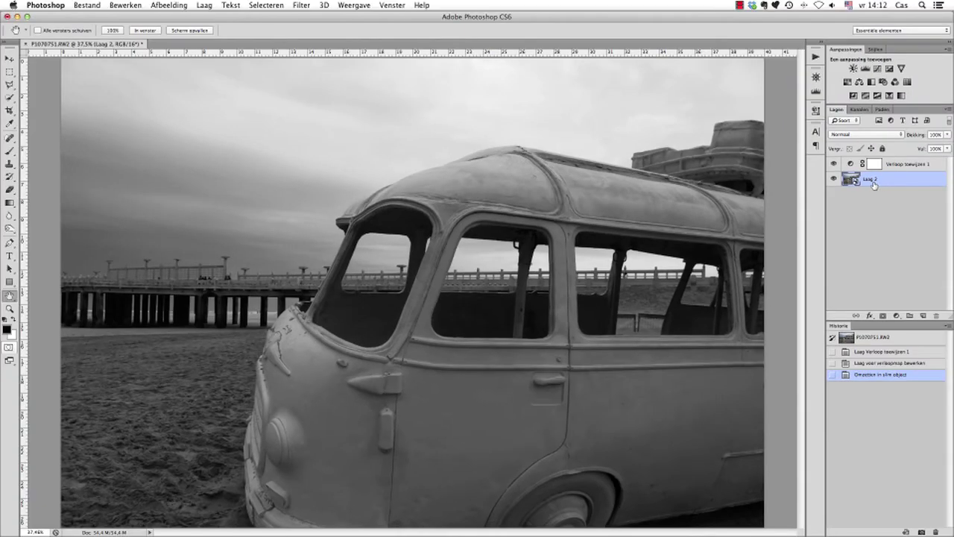
Apply Shadows/Highlights to Laag 2 as a smart filter: shadows 4%, highlights 30%, midtone contrast +45
left_click(170, 6)
mouse_move(182, 36)
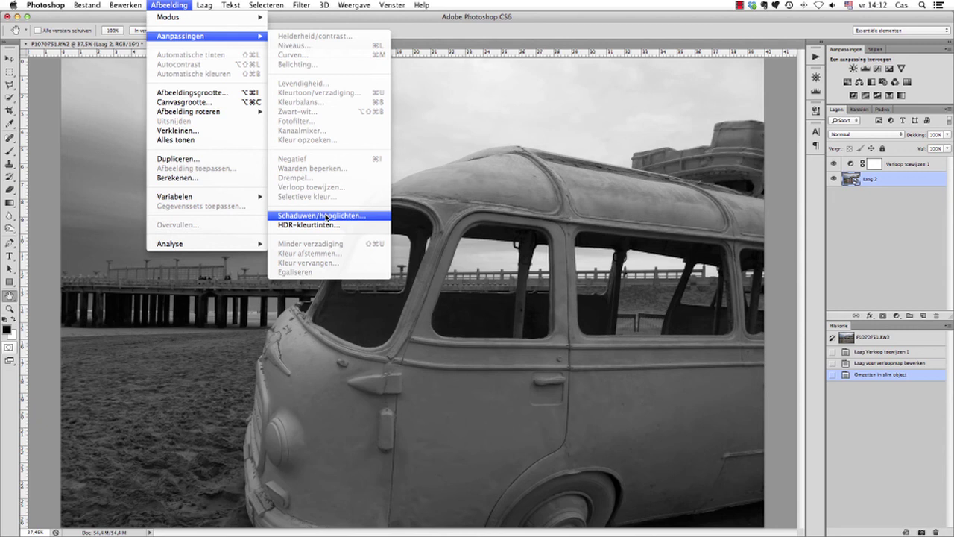
left_click(325, 216)
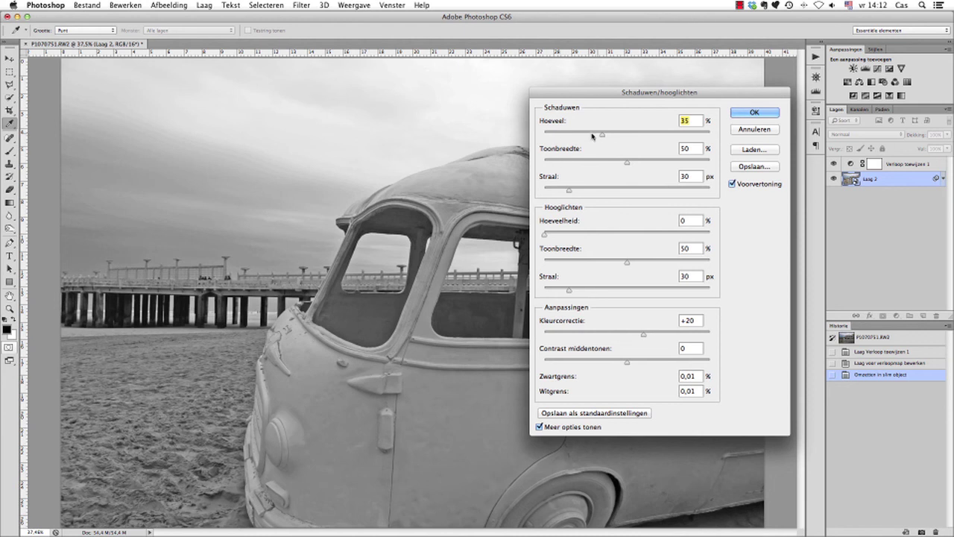
left_click_drag(602, 136, 550, 136)
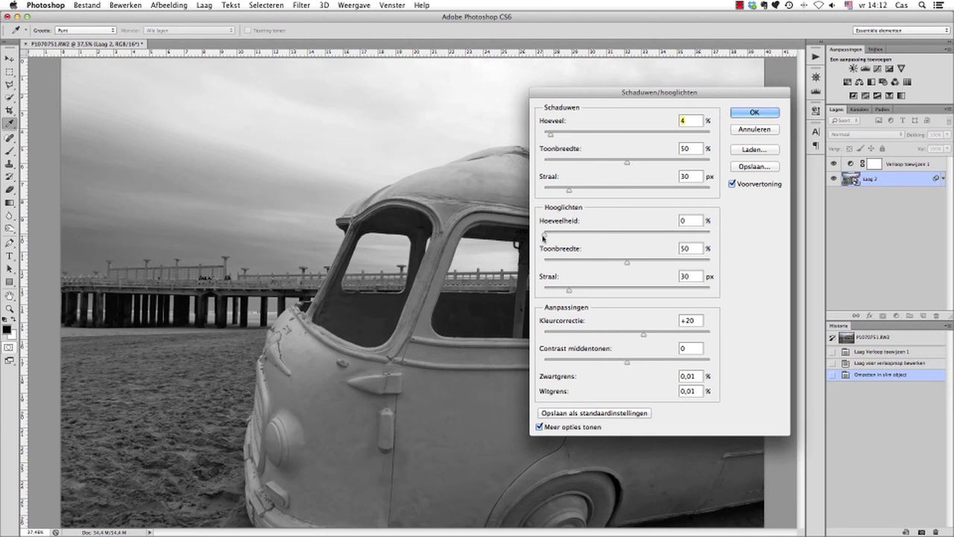
left_click_drag(544, 234, 579, 237)
left_click_drag(603, 92, 741, 179)
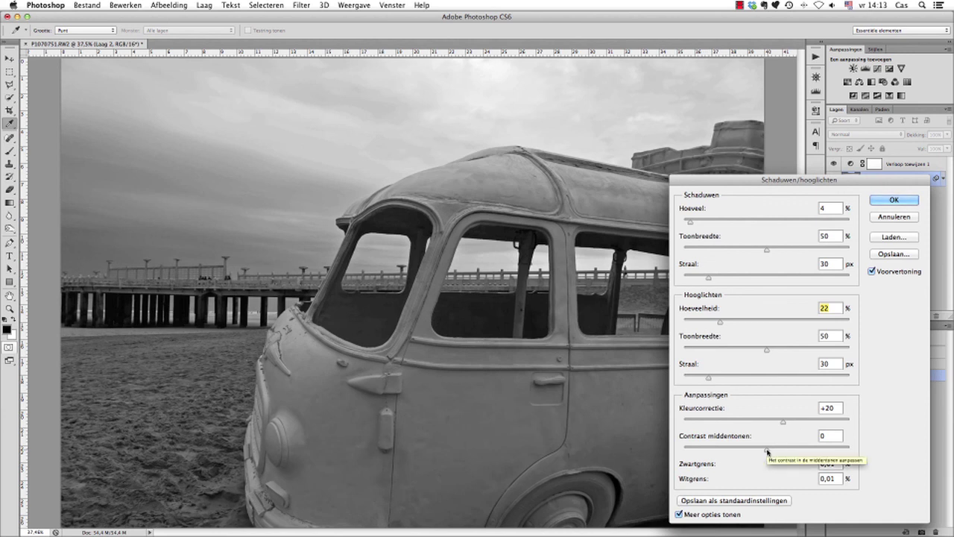
left_click_drag(767, 451, 787, 452)
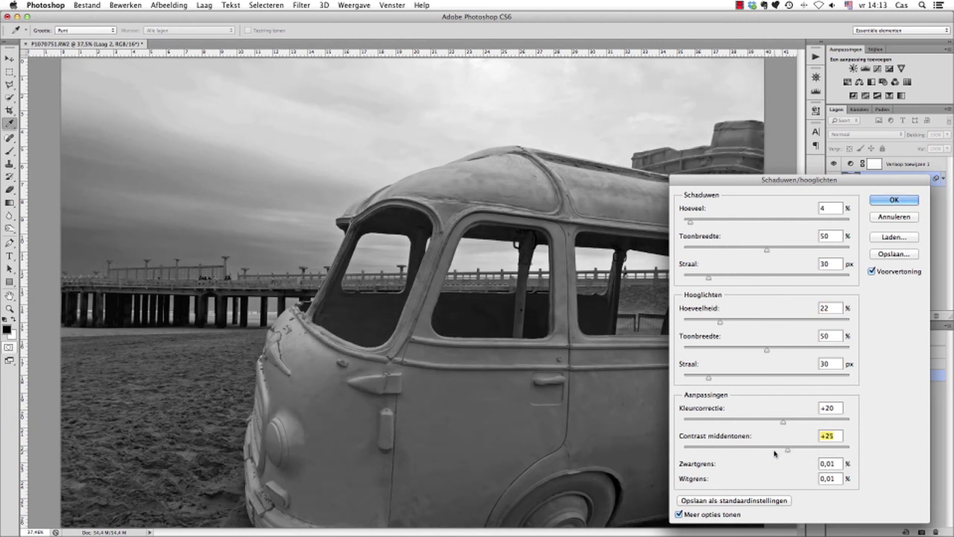
left_click_drag(787, 452, 848, 451)
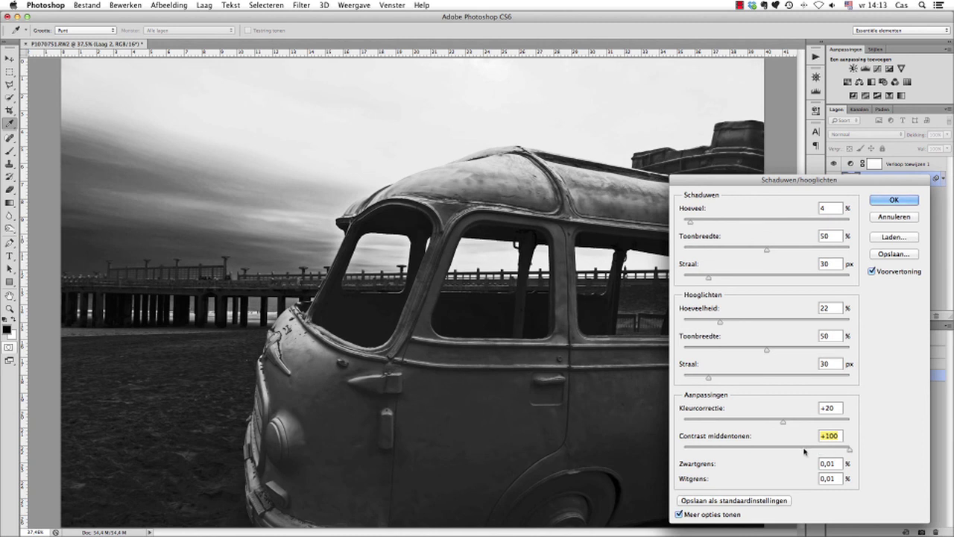
left_click_drag(850, 452, 813, 451)
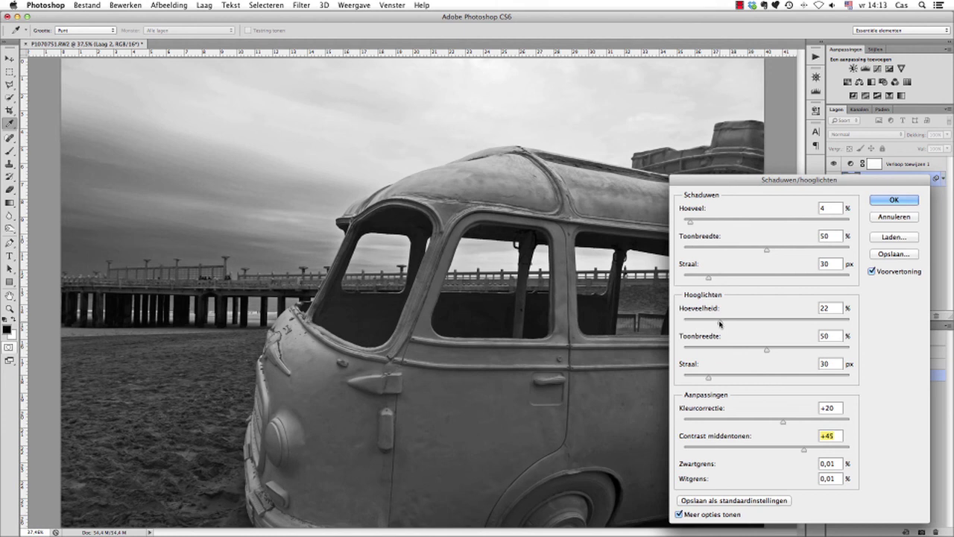
left_click_drag(720, 323, 733, 322)
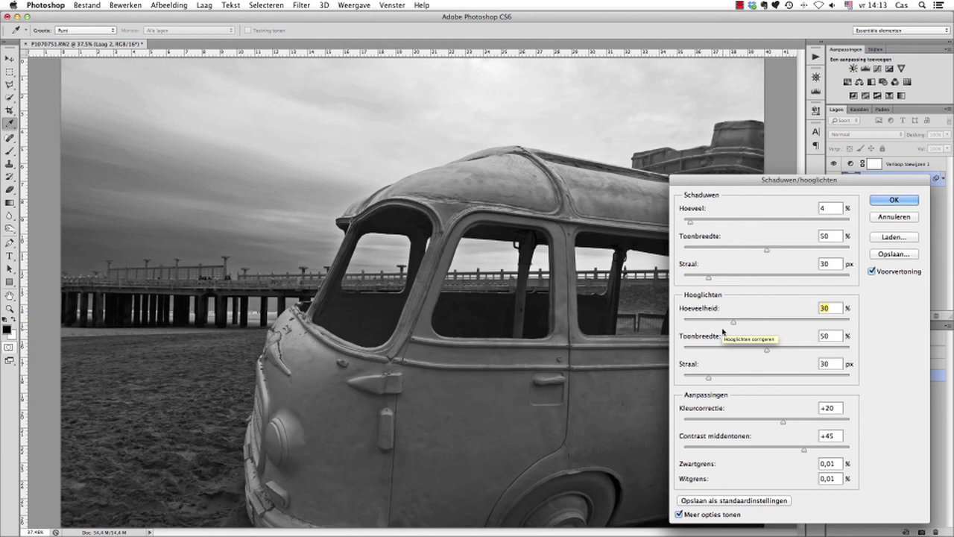
left_click(893, 201)
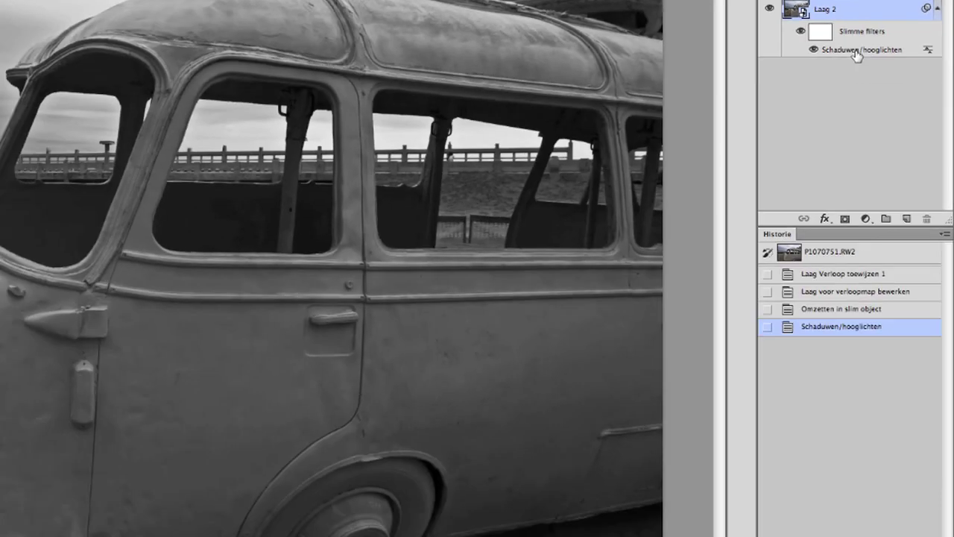
Edit the Shadows/Highlights smart filter, lowering midtone contrast from +45 to +32
double_click(857, 51)
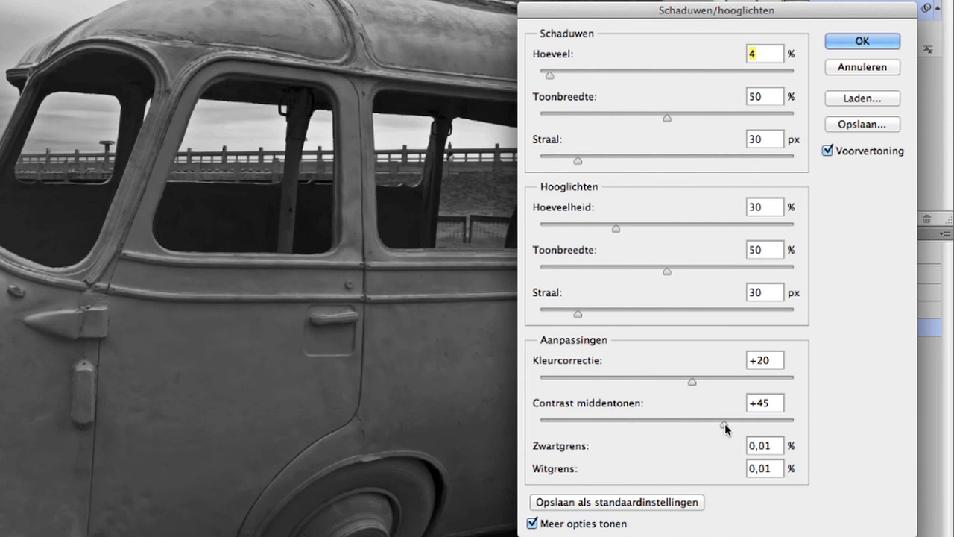
left_click_drag(725, 423, 706, 425)
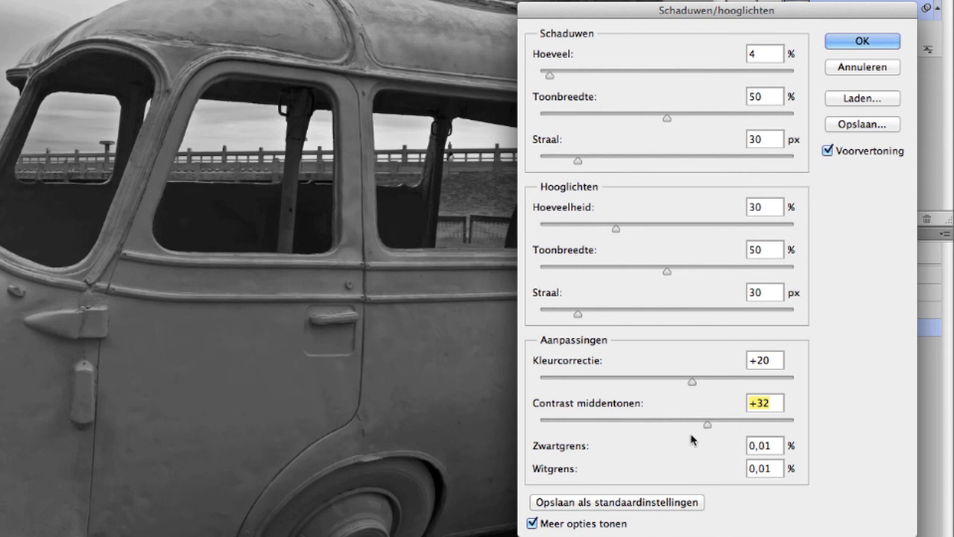
left_click(851, 42)
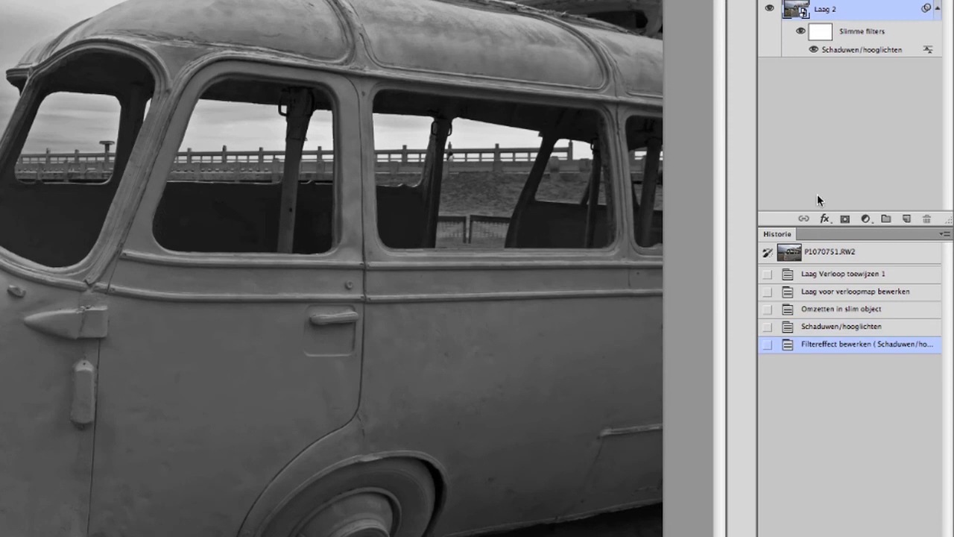